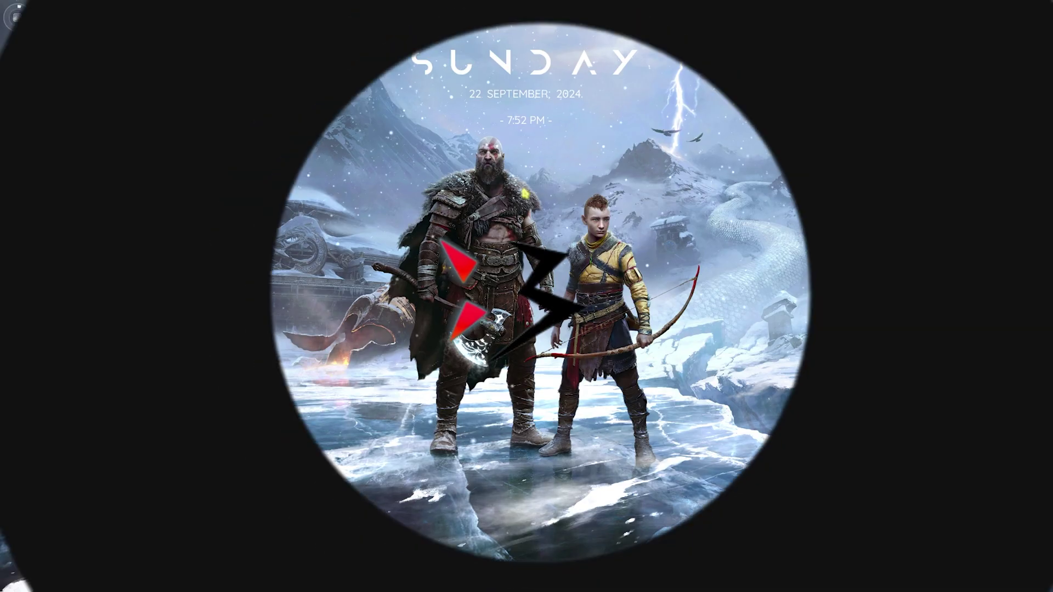
Launch Settings from a Start search for 'set' and confirm Game Mode is on
key("super")
type("set")
key("Return")
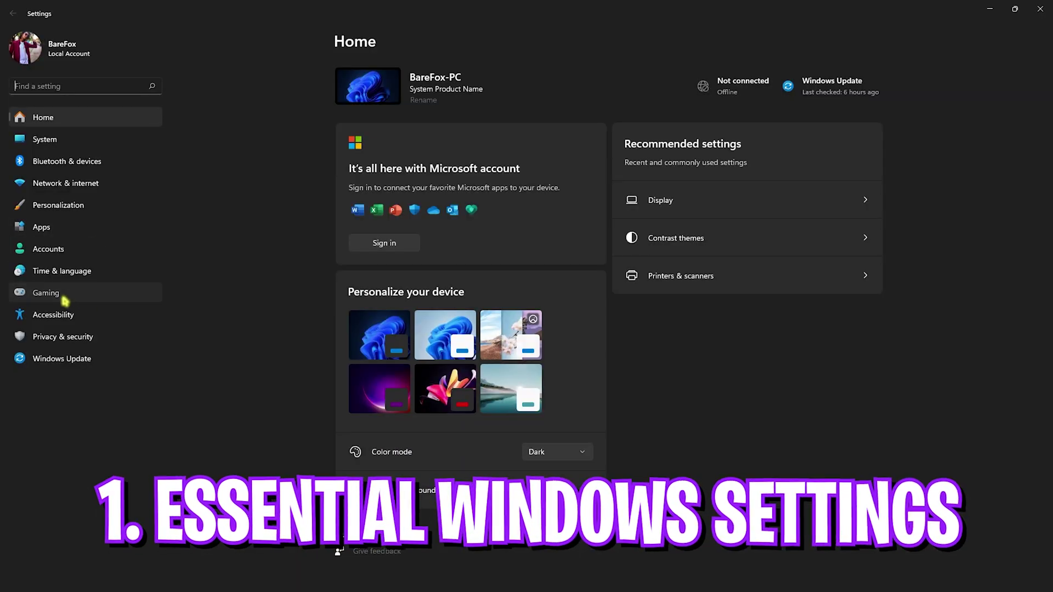
left_click(64, 293)
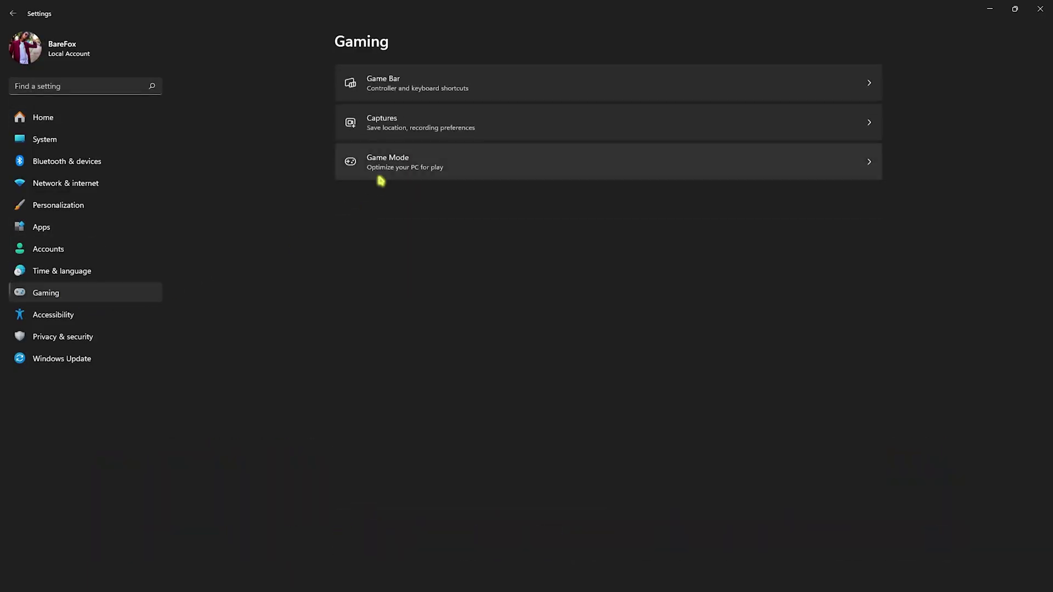
left_click(406, 164)
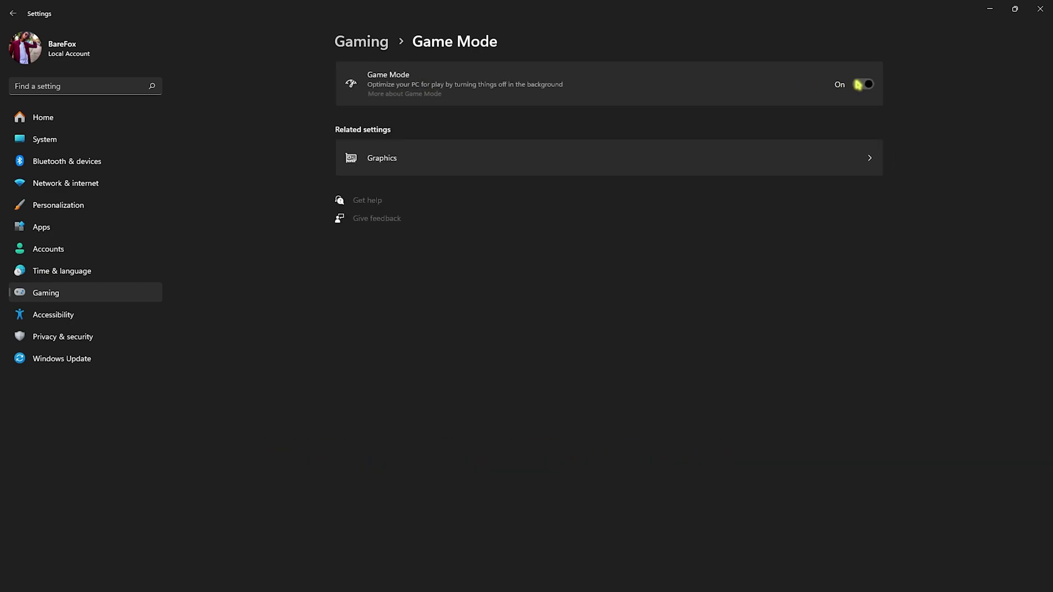
Check that GPU scheduling and windowed-game optimizations are on in the default graphics settings
left_click(404, 167)
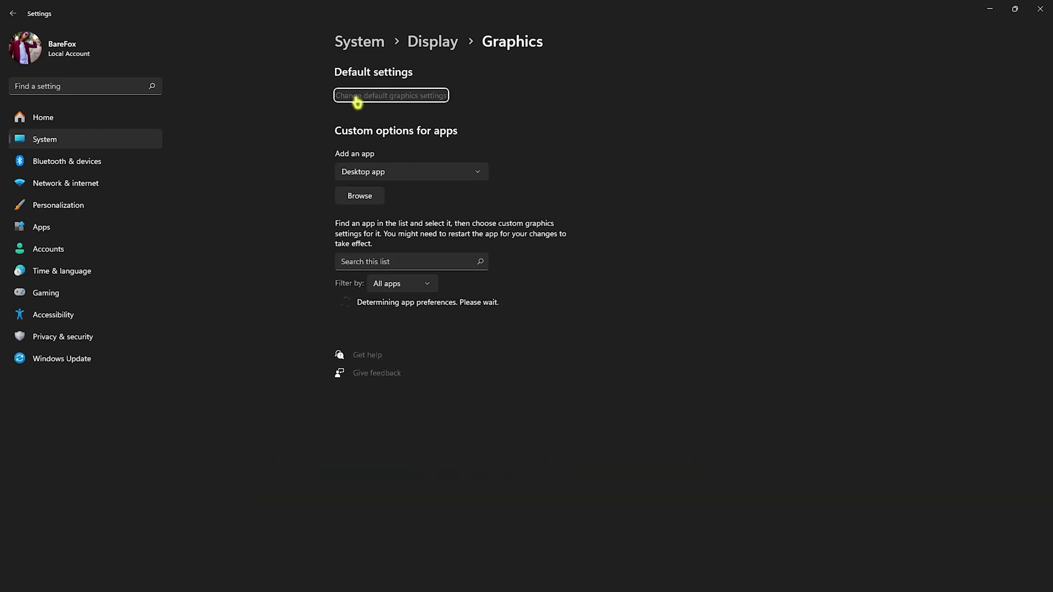
left_click(358, 99)
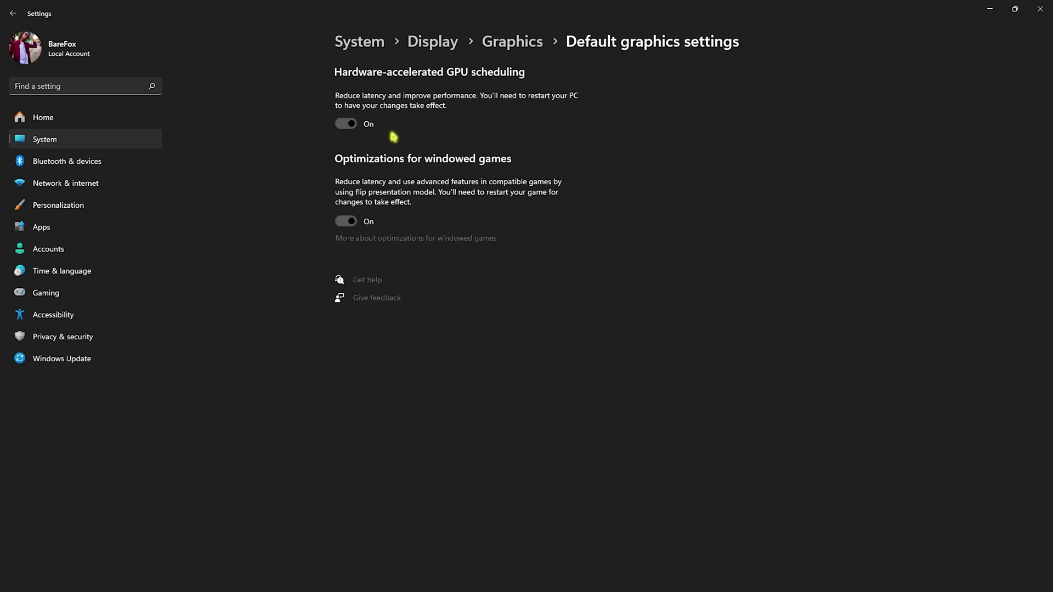
left_click(510, 43)
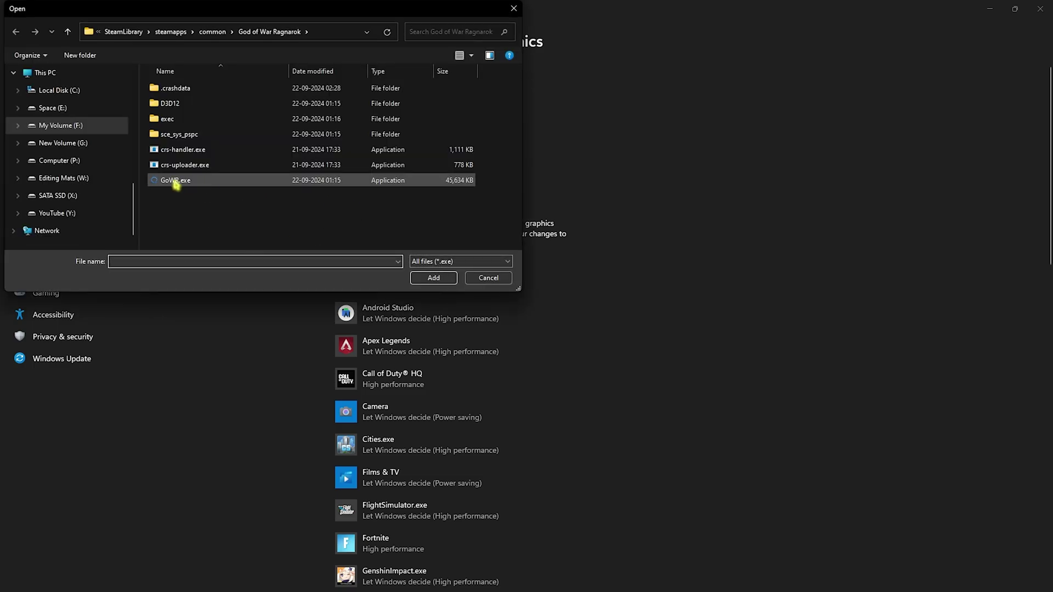
Add GoWR.exe to the graphics app list, save it as High performance, and close Settings
left_click(170, 184)
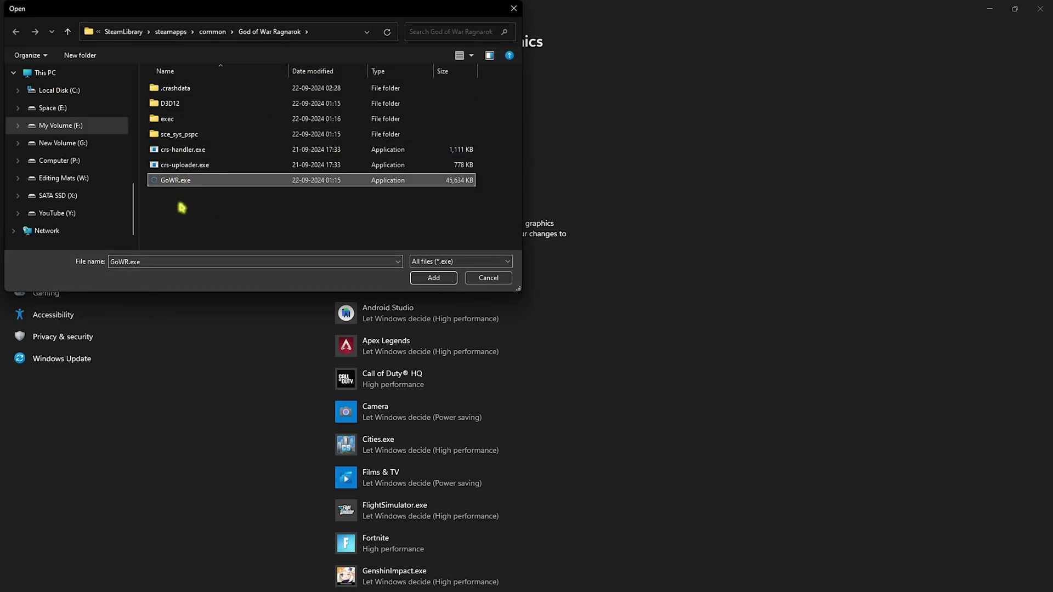
left_click(439, 278)
scroll(483, 285, "down", 5)
left_click(417, 226)
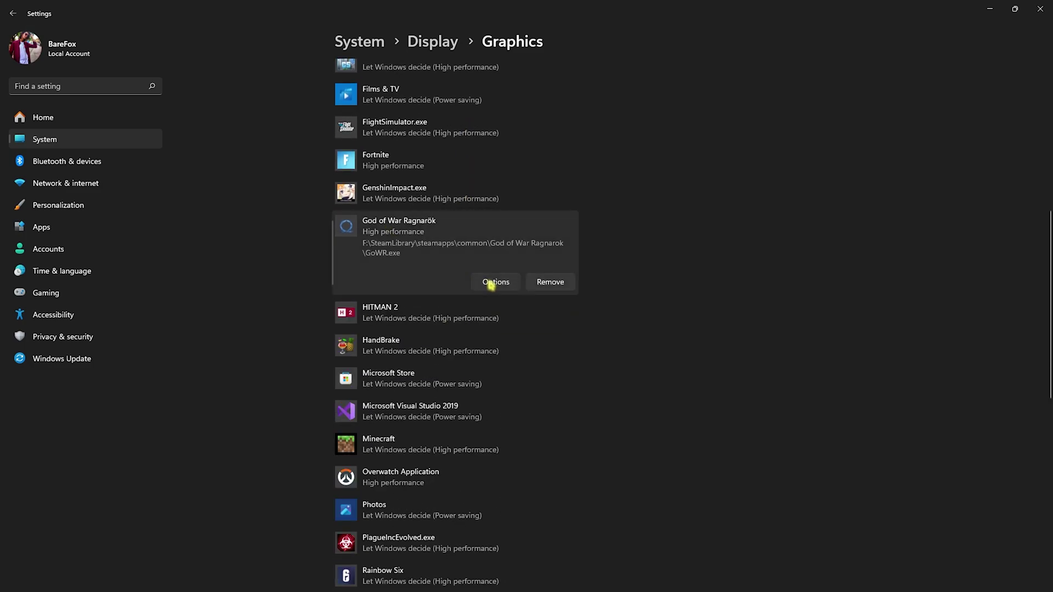
left_click(488, 283)
left_click(475, 400)
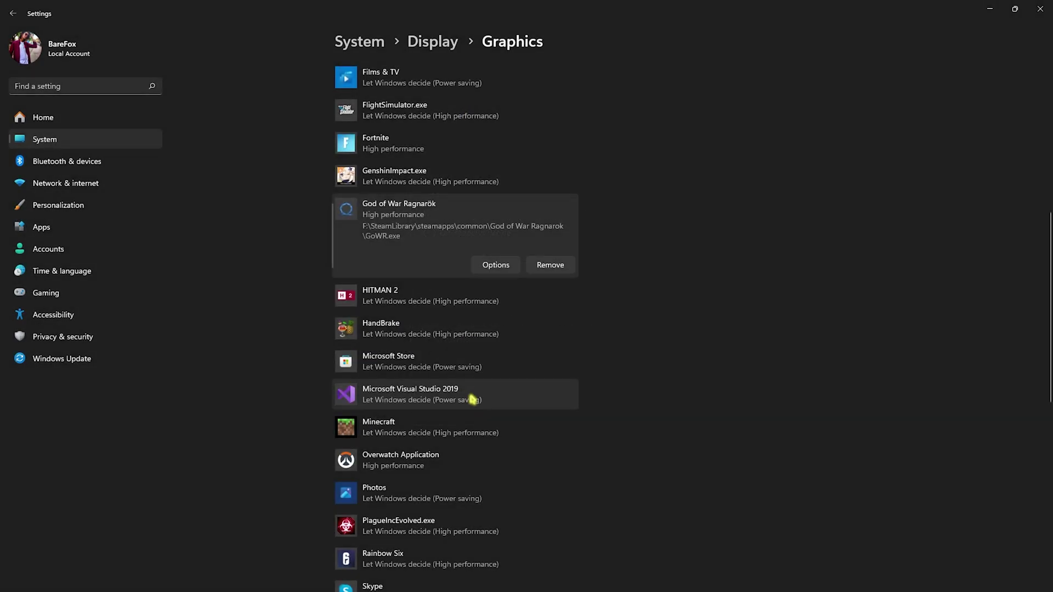
left_click(1040, 9)
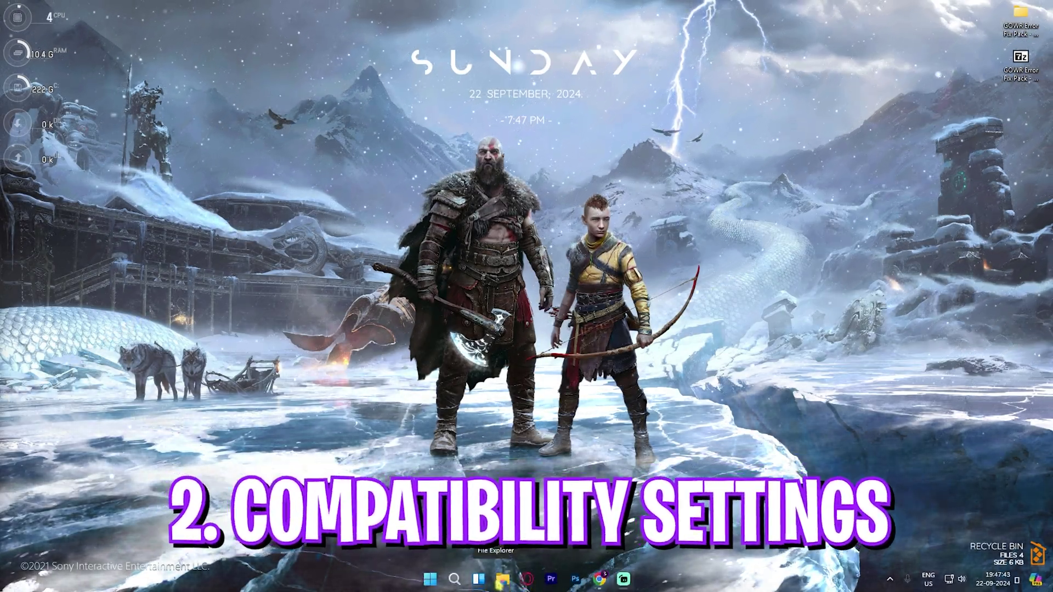
Disable fullscreen optimizations for GoWR.exe in the game folder's compatibility properties
left_click(502, 578)
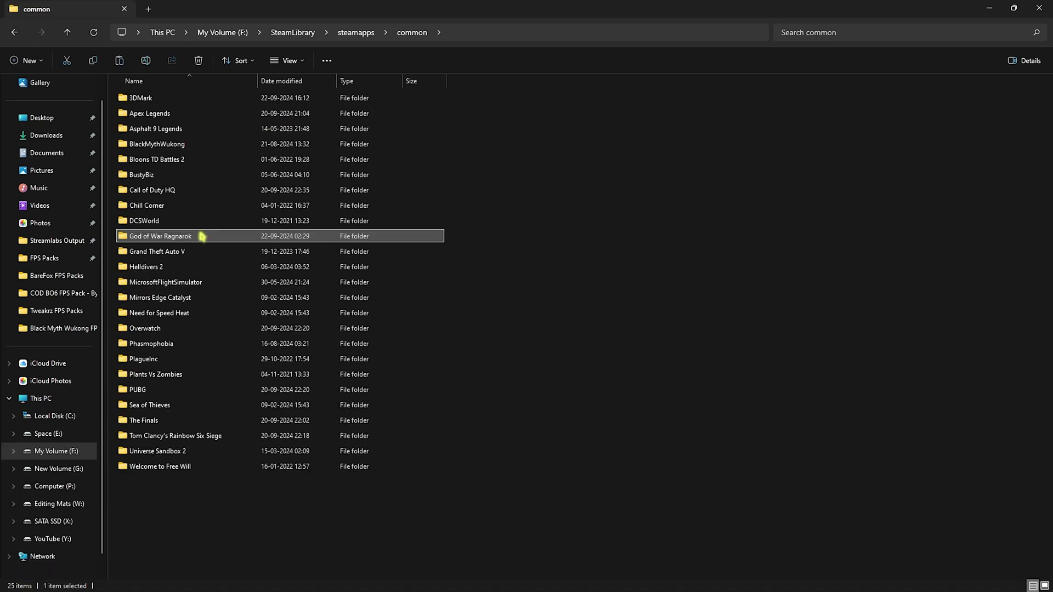
double_click(201, 236)
left_click(156, 251)
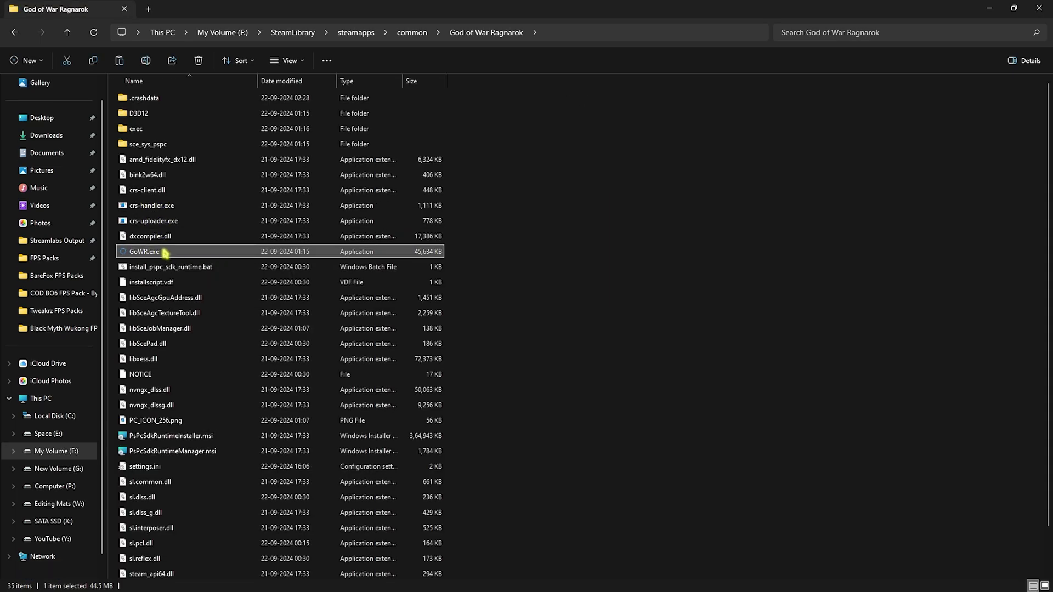
right_click(165, 252)
left_click(206, 410)
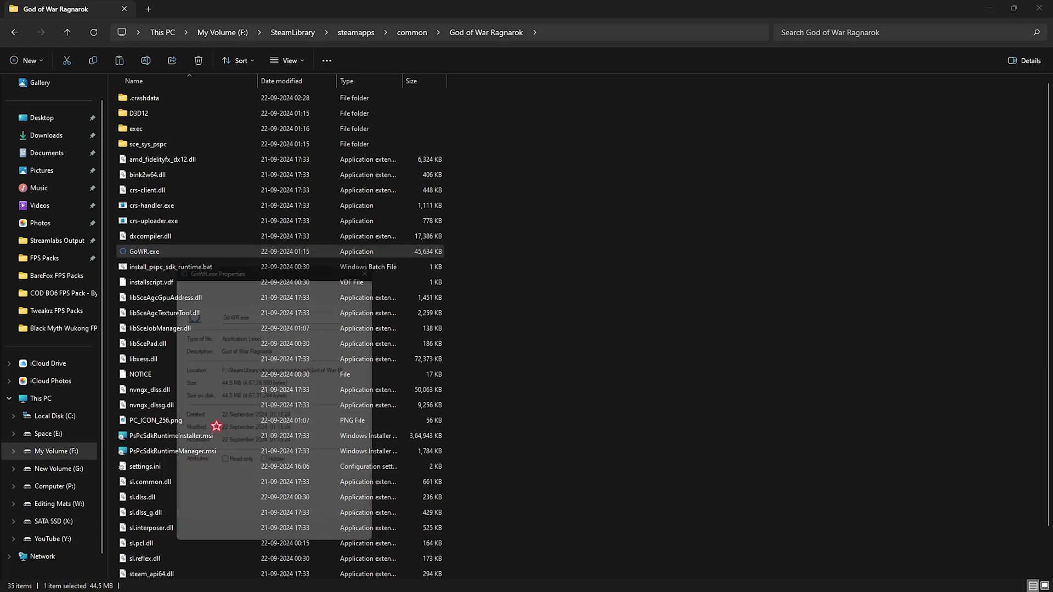
left_click(267, 288)
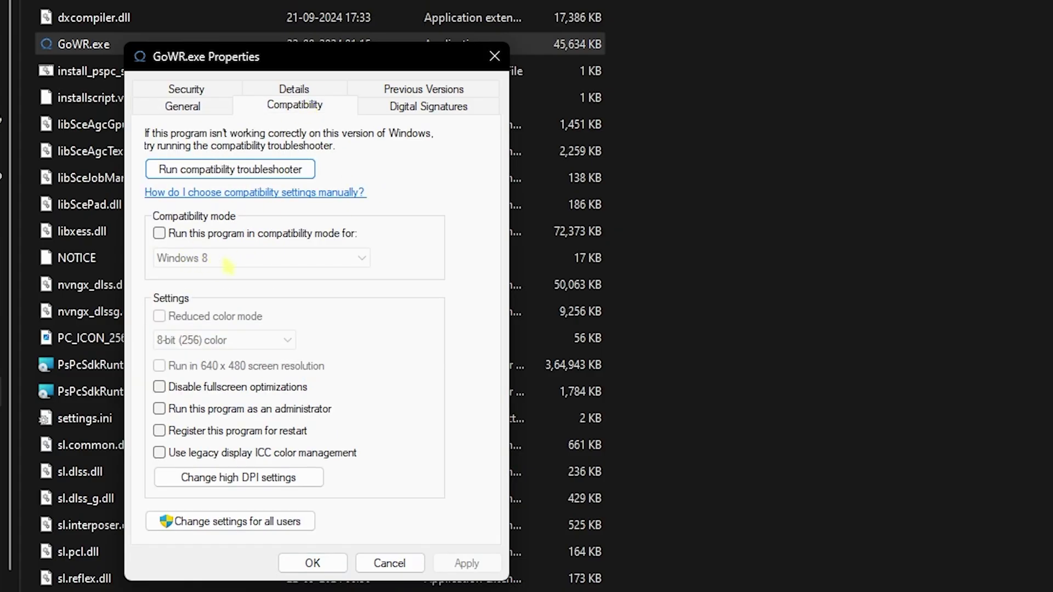
left_click(219, 390)
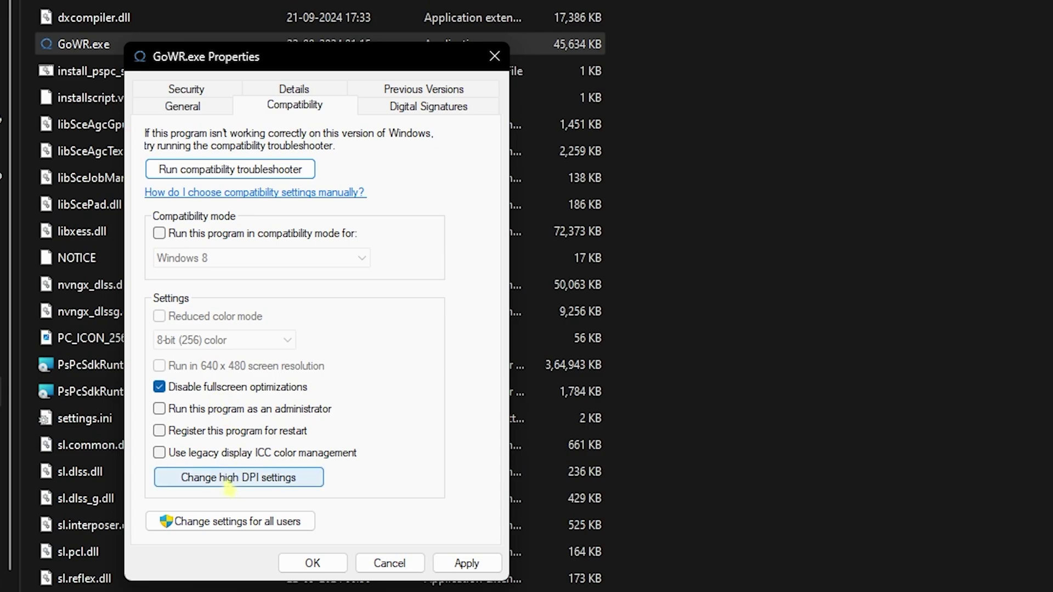
Override GoWR.exe's high DPI scaling with Application and apply the compatibility changes
left_click(229, 485)
left_click(227, 422)
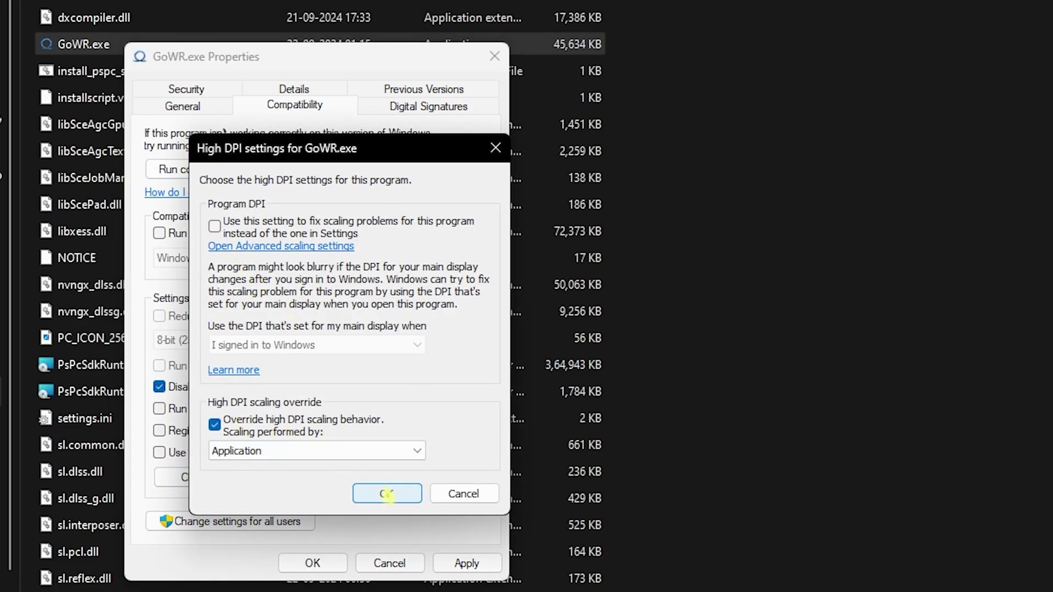
left_click(394, 497)
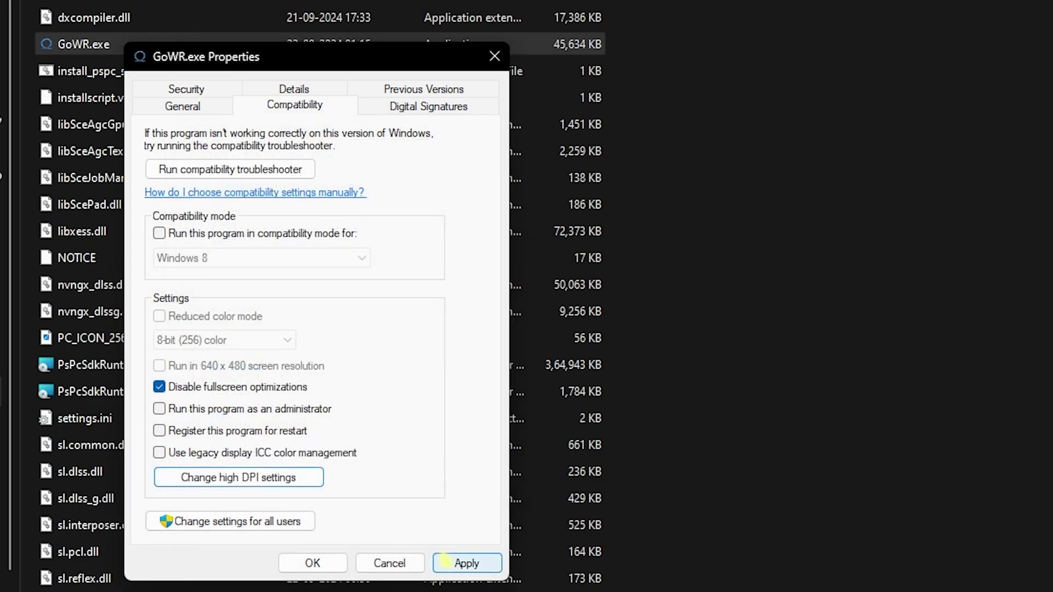
left_click(445, 560)
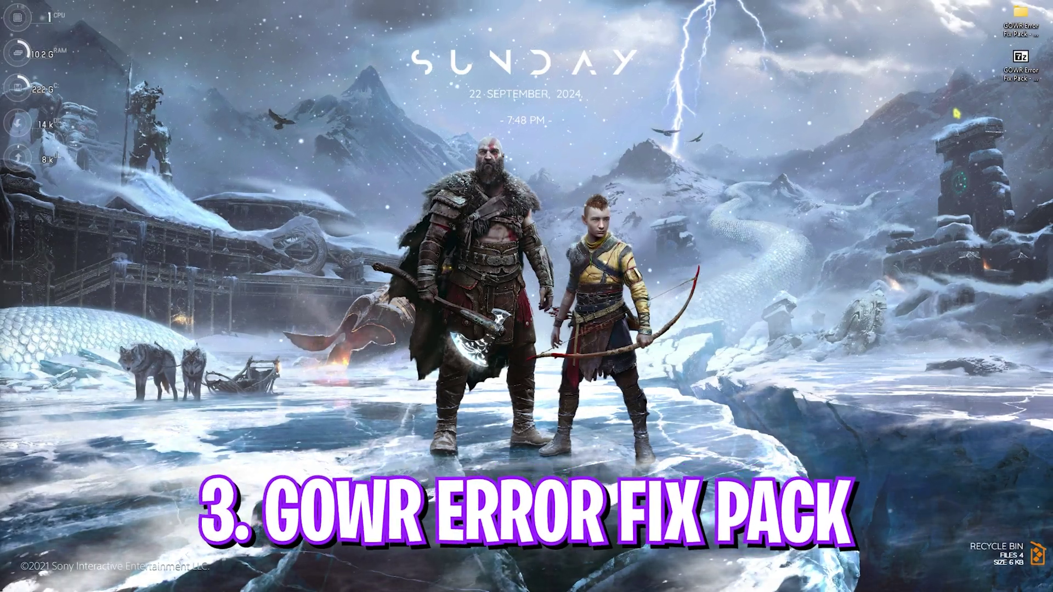
Open the GOWR Error Fix Pack's 1 - Visual C Runtimes folder
left_click(1021, 62)
left_click(1020, 17)
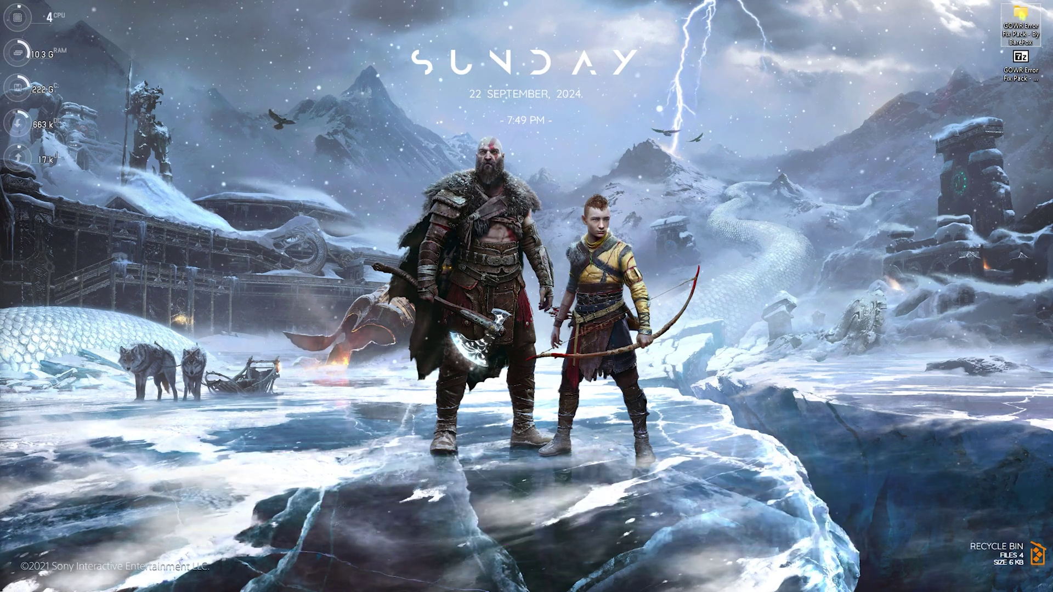
key("Return")
left_click_drag(206, 224, 164, 97)
left_click(159, 214)
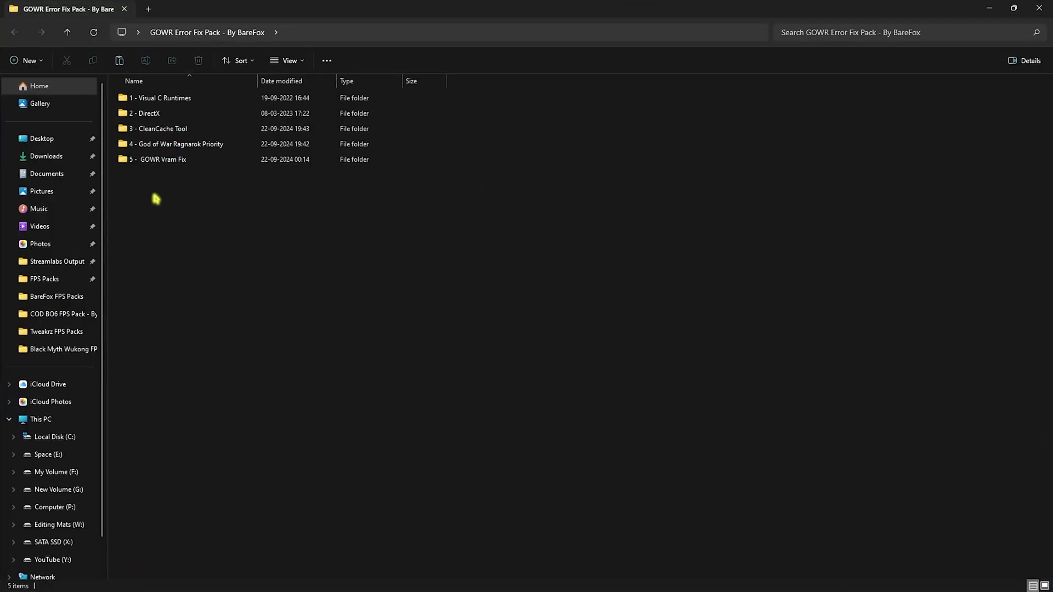
double_click(161, 102)
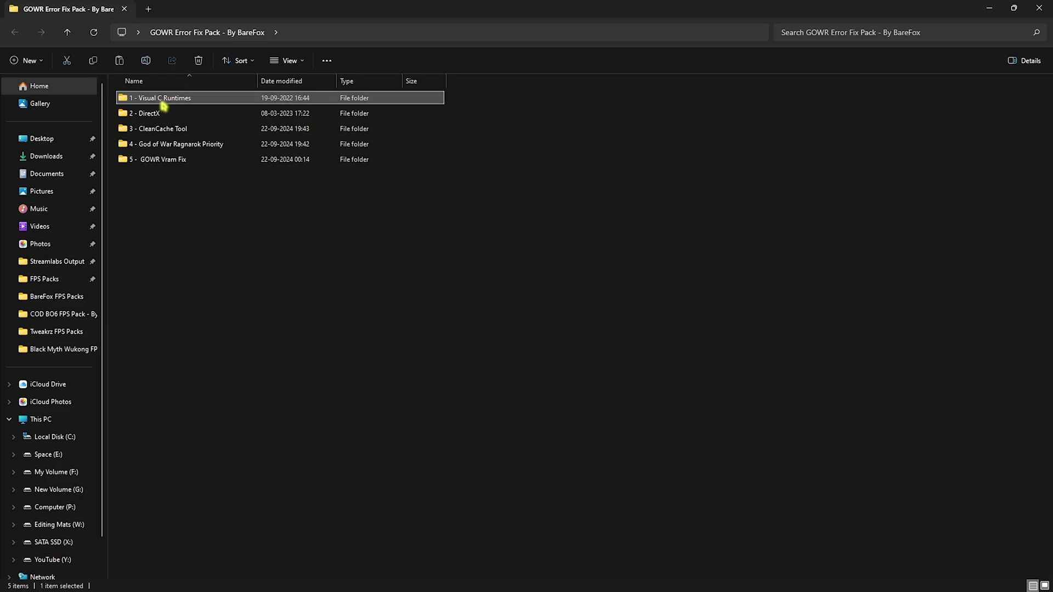
Run install_all.bat as administrator to install the Visual C++ runtimes
left_click_drag(211, 347, 164, 117)
left_click(195, 337)
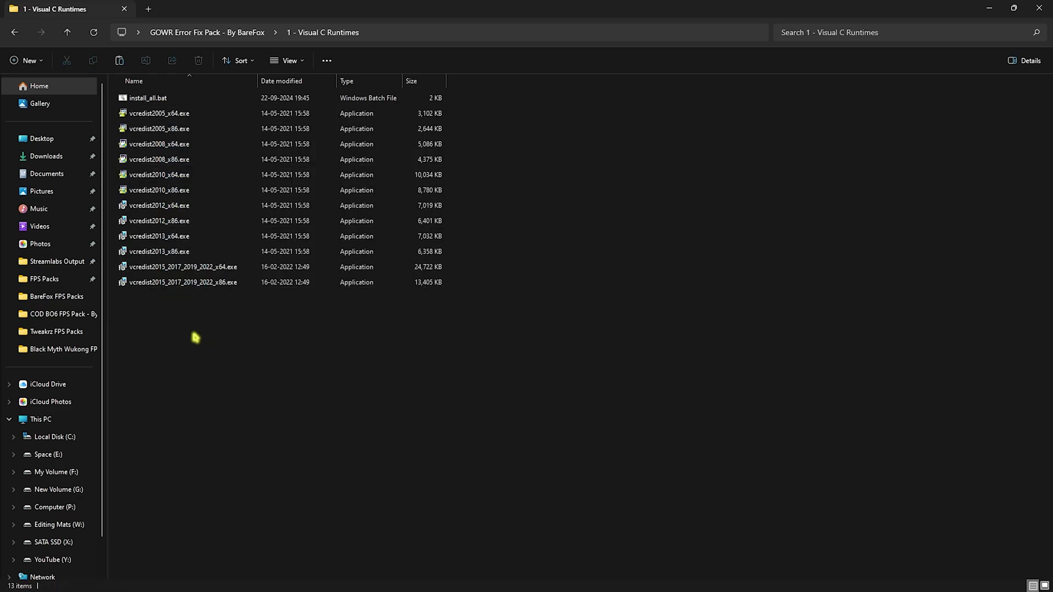
left_click(157, 102)
right_click(156, 103)
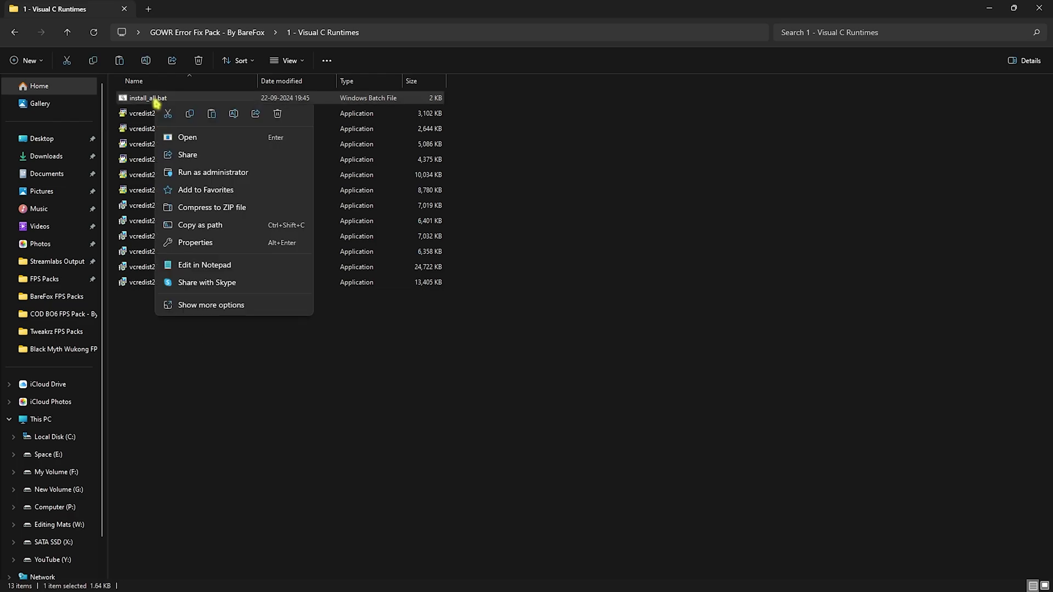
left_click(212, 172)
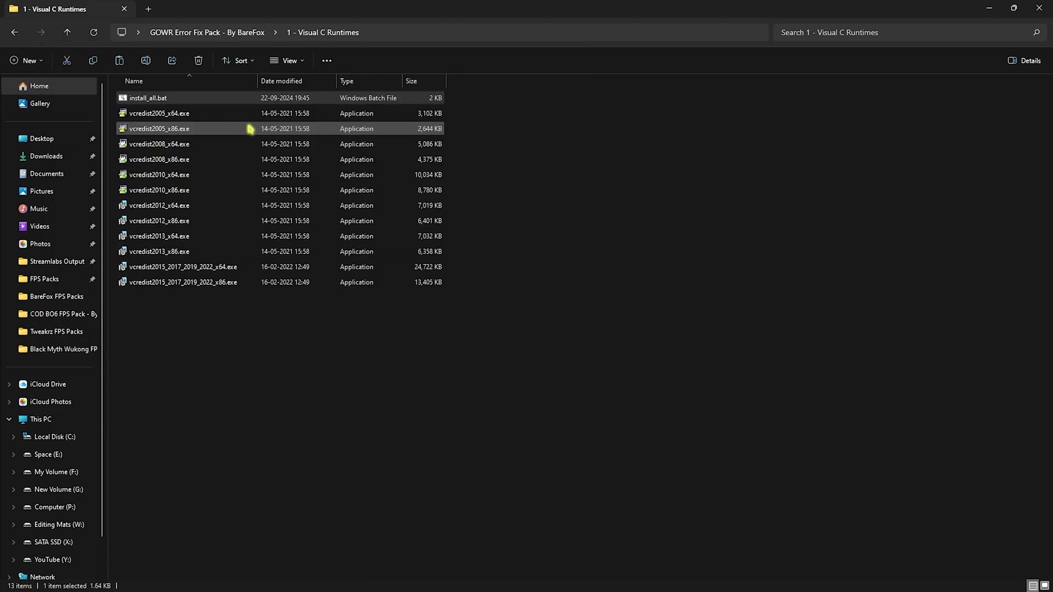
left_click(228, 32)
Run DirectX.exe from 2 - DirectX, accepting the licence and skipping the Bing Bar offer
double_click(163, 116)
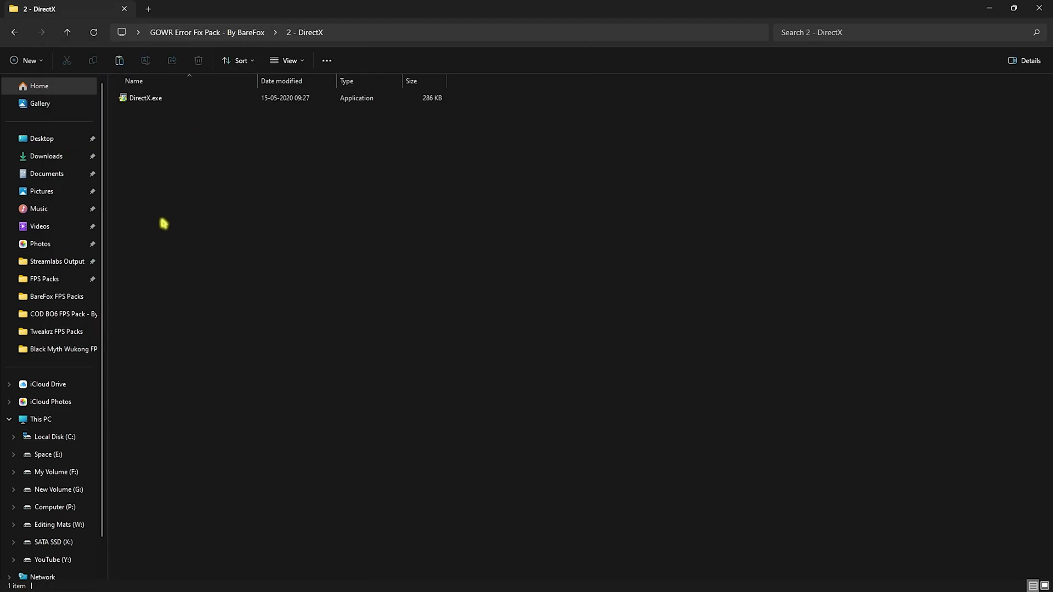
left_click(147, 102)
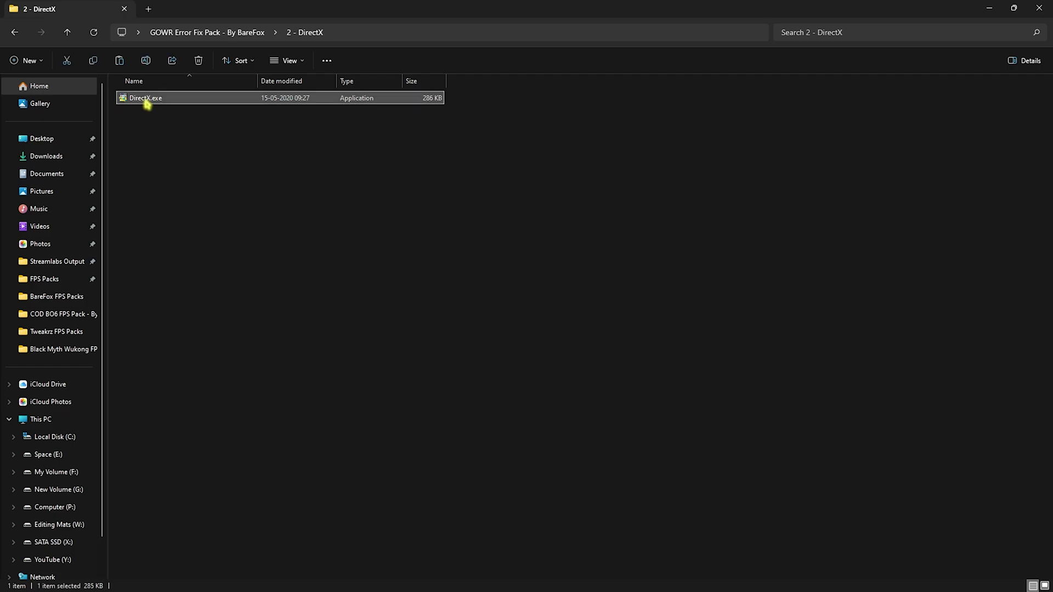
double_click(161, 102)
left_click(236, 280)
left_click(330, 318)
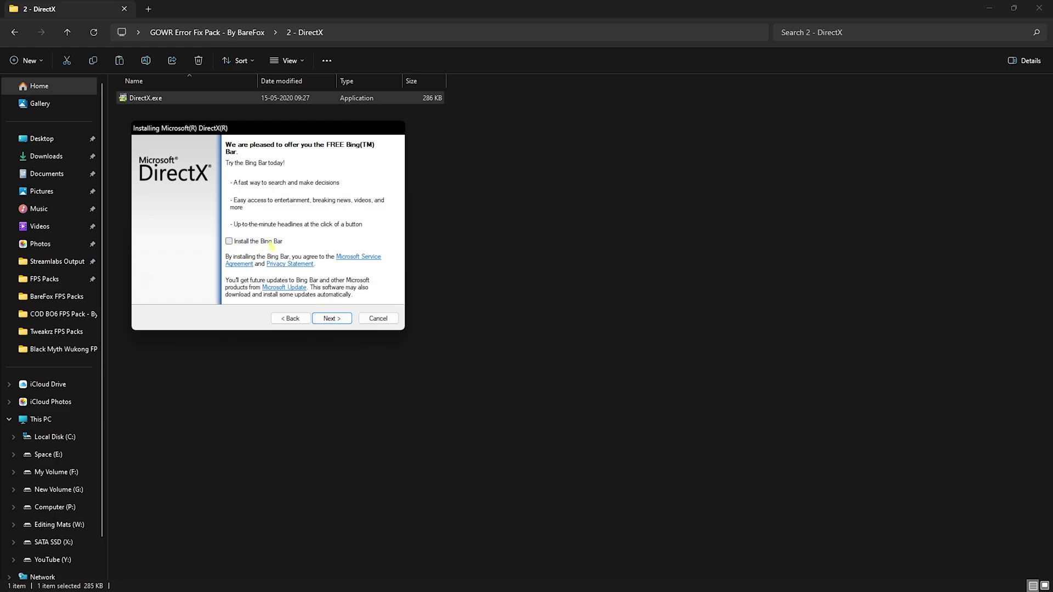
left_click(331, 318)
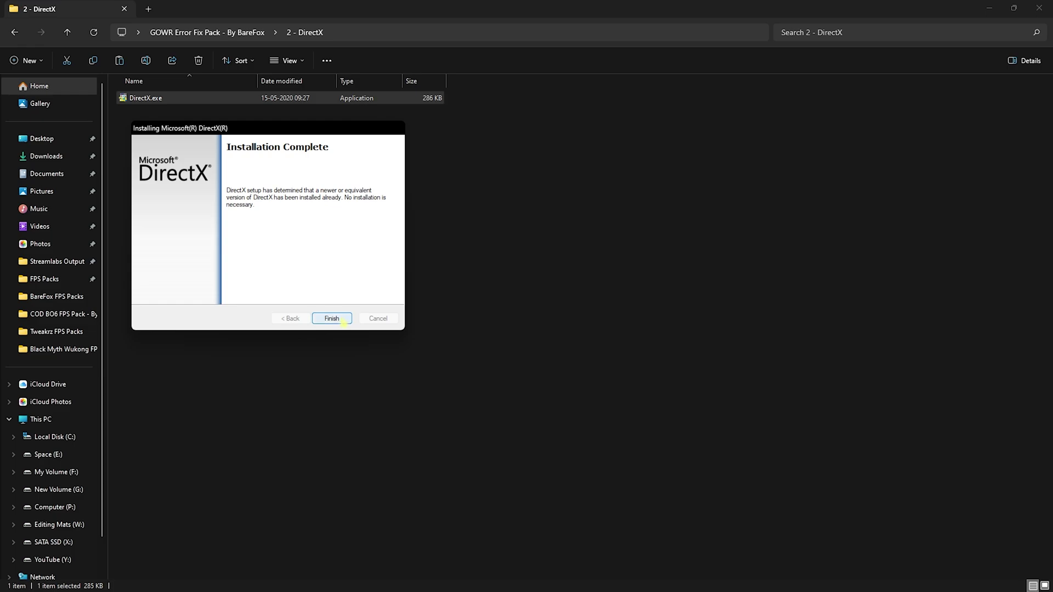
left_click(343, 322)
left_click(231, 32)
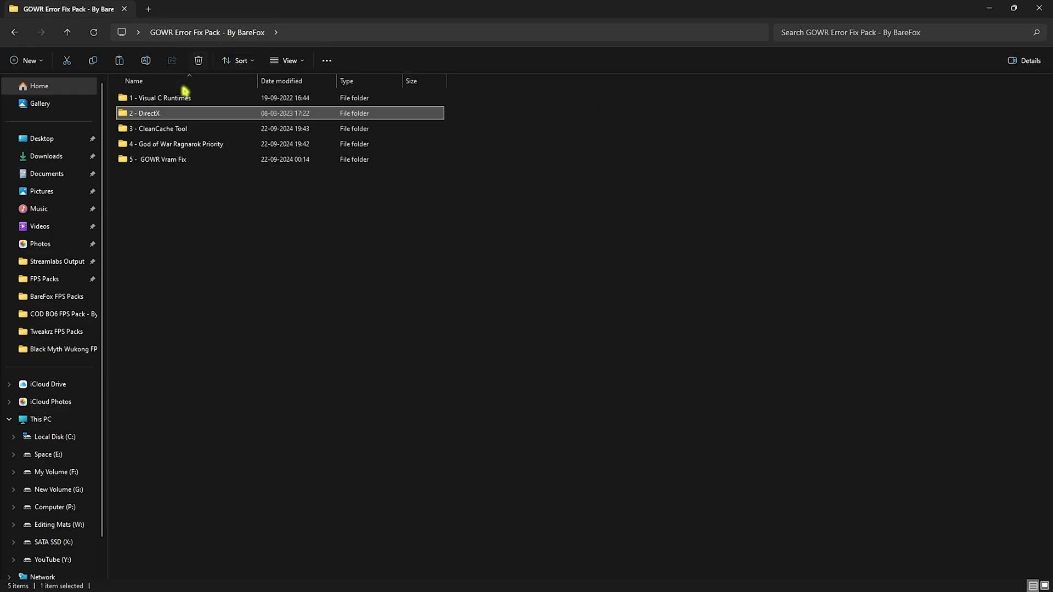
Run Clean Temporary Files.bat from 3 - CleanCache Tool as administrator to delete temporary files
left_click(175, 132)
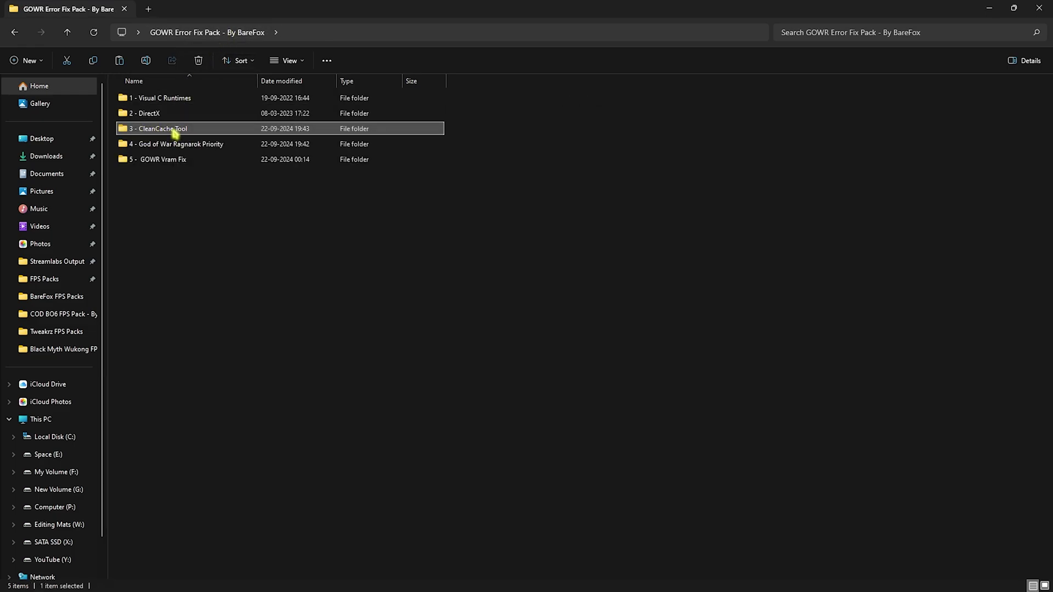
double_click(175, 132)
left_click(169, 103)
right_click(160, 104)
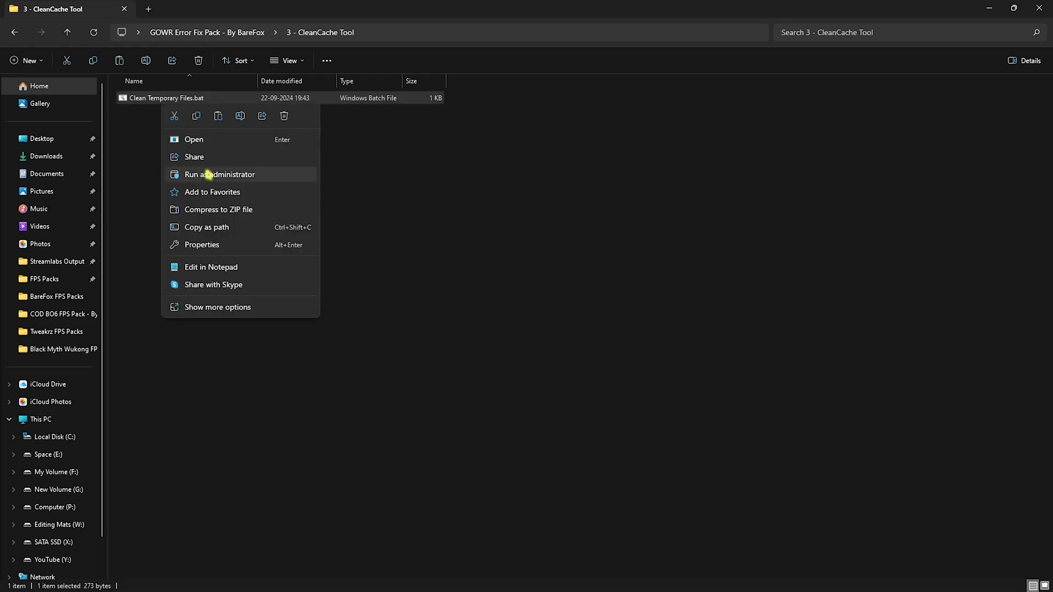
left_click(209, 174)
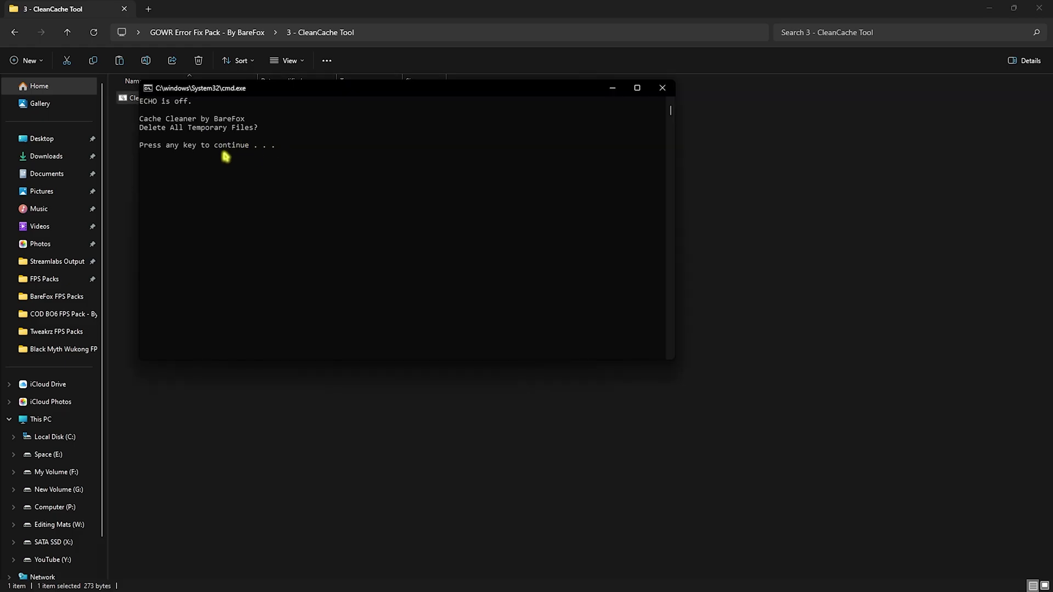
key("Return")
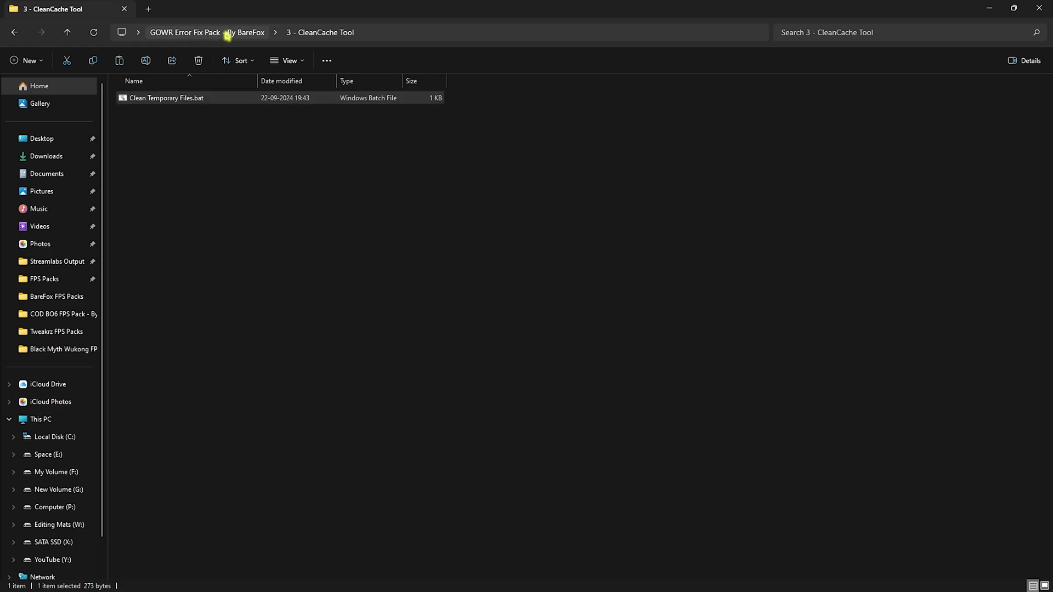
left_click(222, 33)
Run GOWR HighPriority.reg from 4 - God of War Ragnarok Priority as administrator
double_click(201, 145)
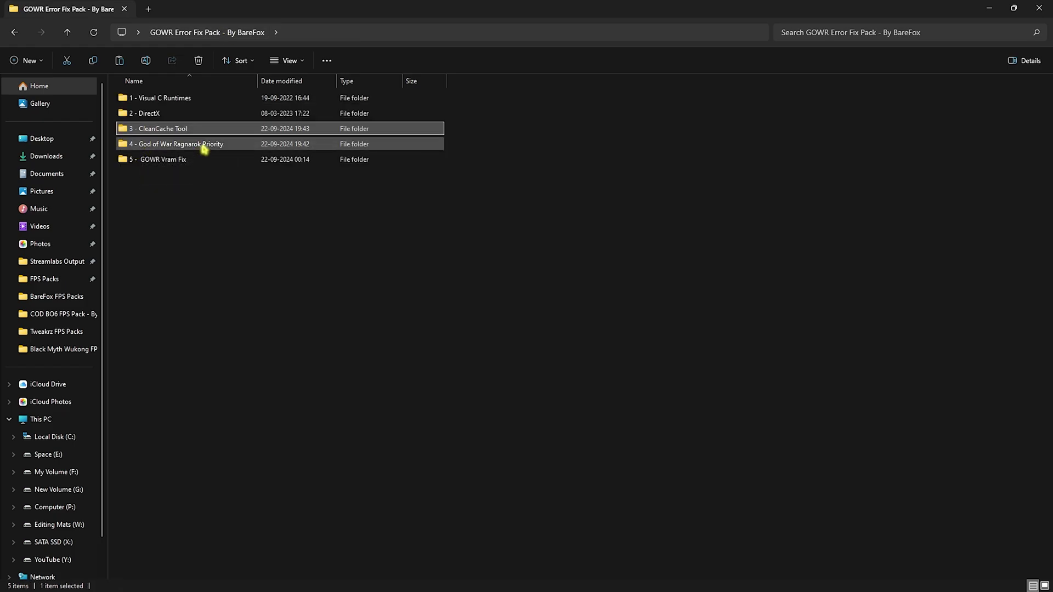
right_click(176, 103)
mouse_move(213, 155)
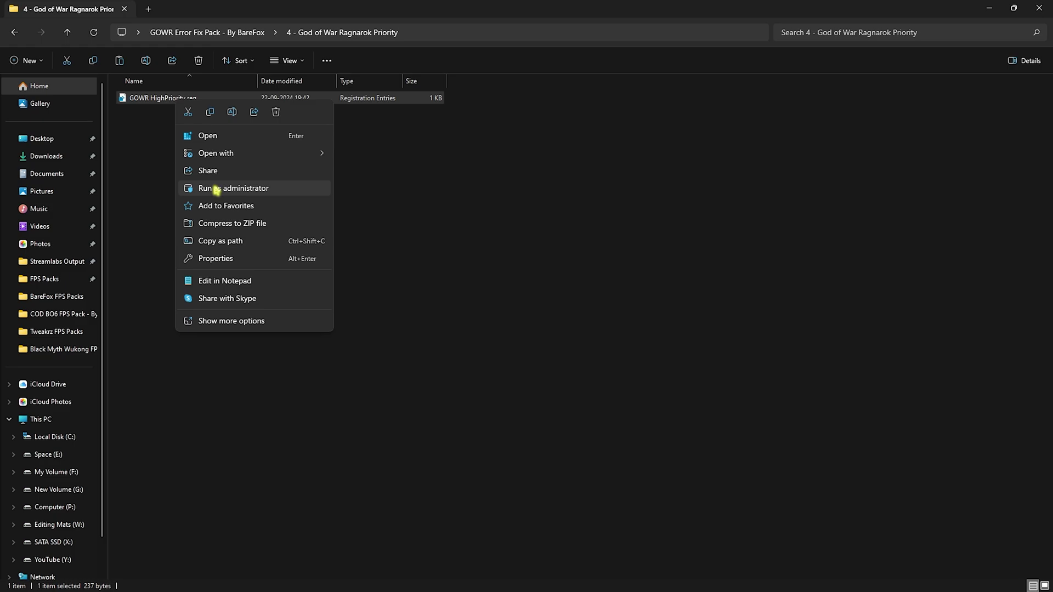
left_click(138, 162)
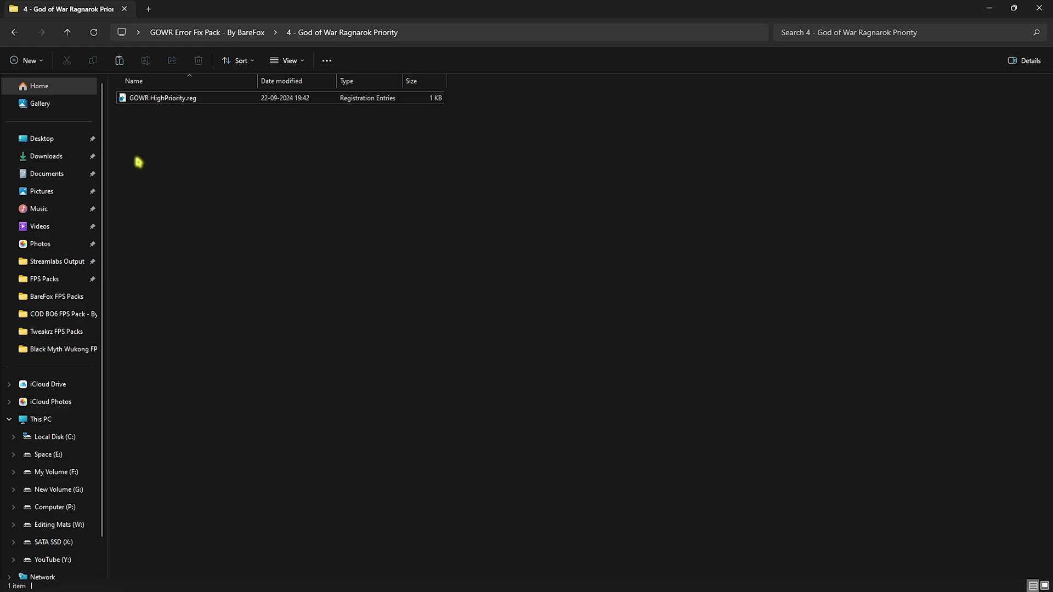
key("alt+Up")
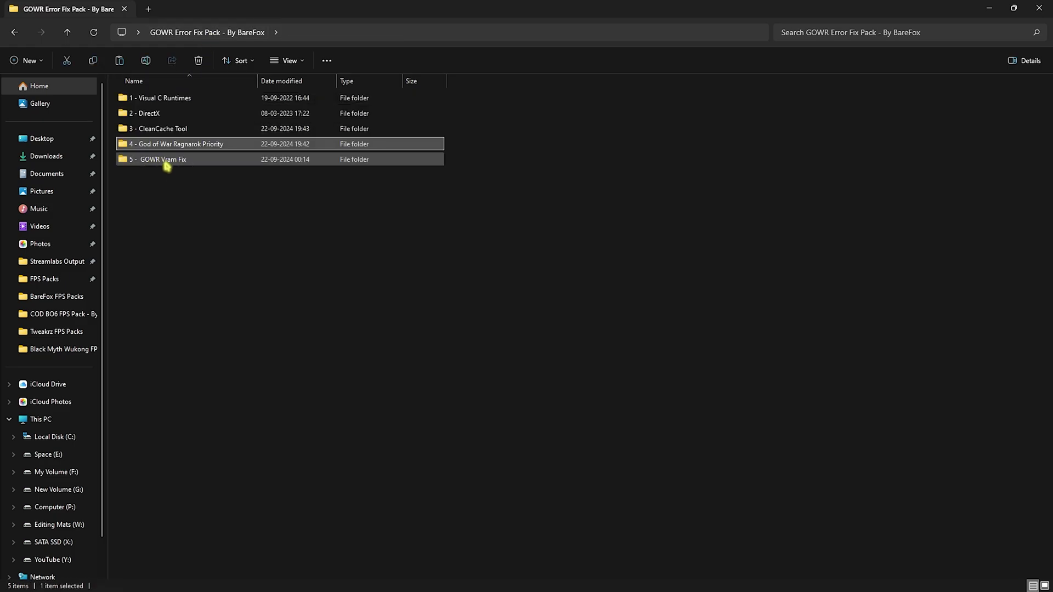
Paste dxgi.dll from 5 - GOWR Vram Fix into the God of War Ragnarok game folder, then close both windows
double_click(167, 160)
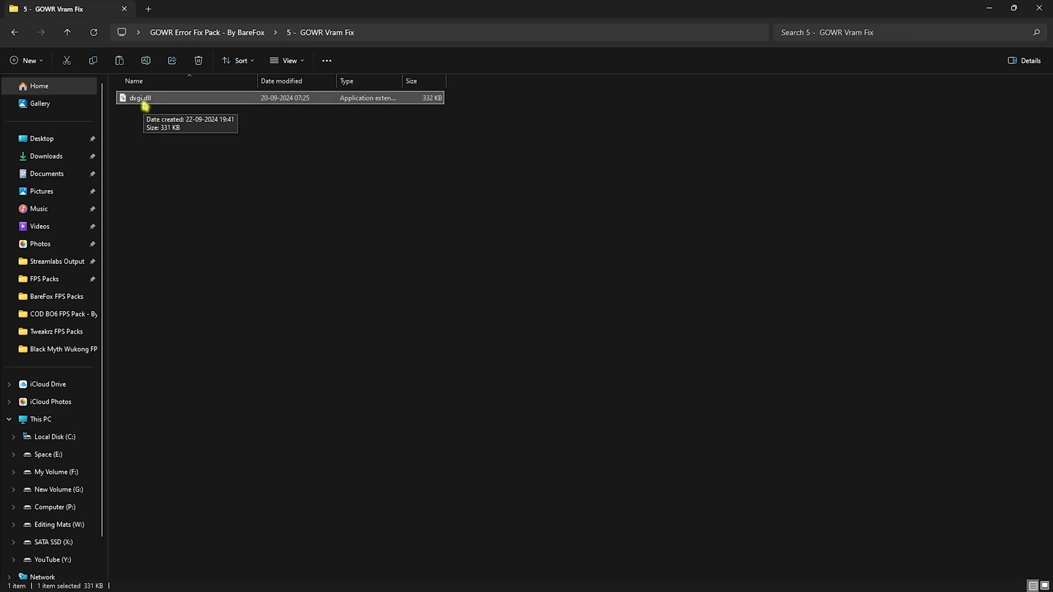
mouse_move(509, 588)
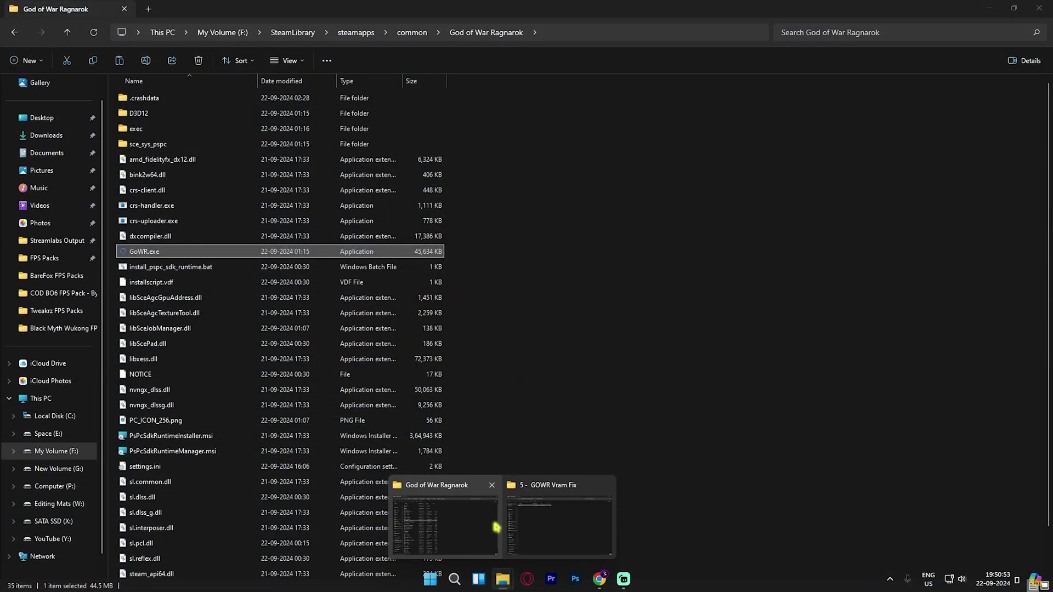
left_click(493, 517)
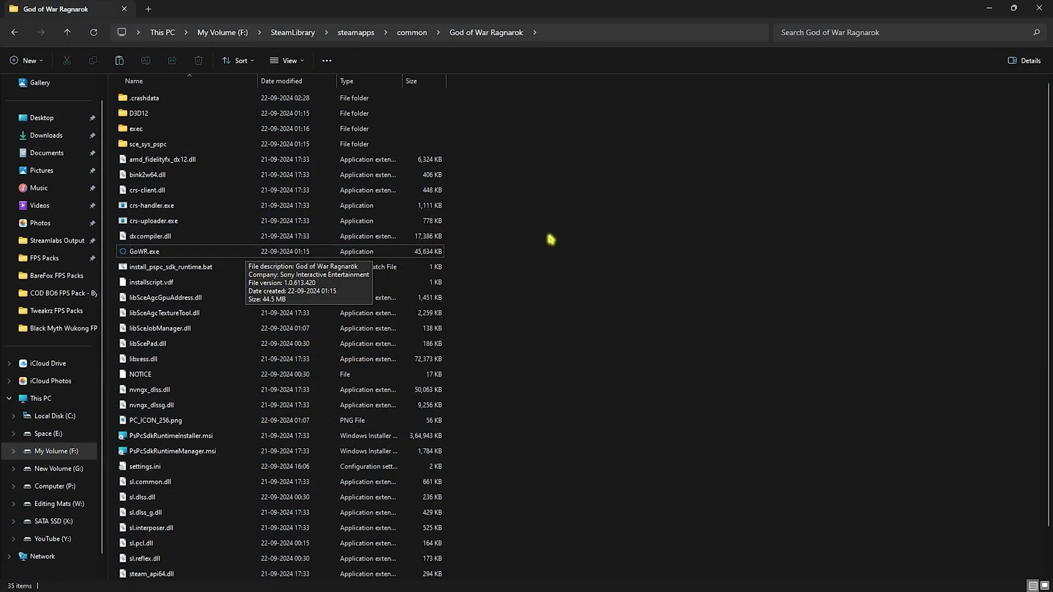
key("ctrl+v")
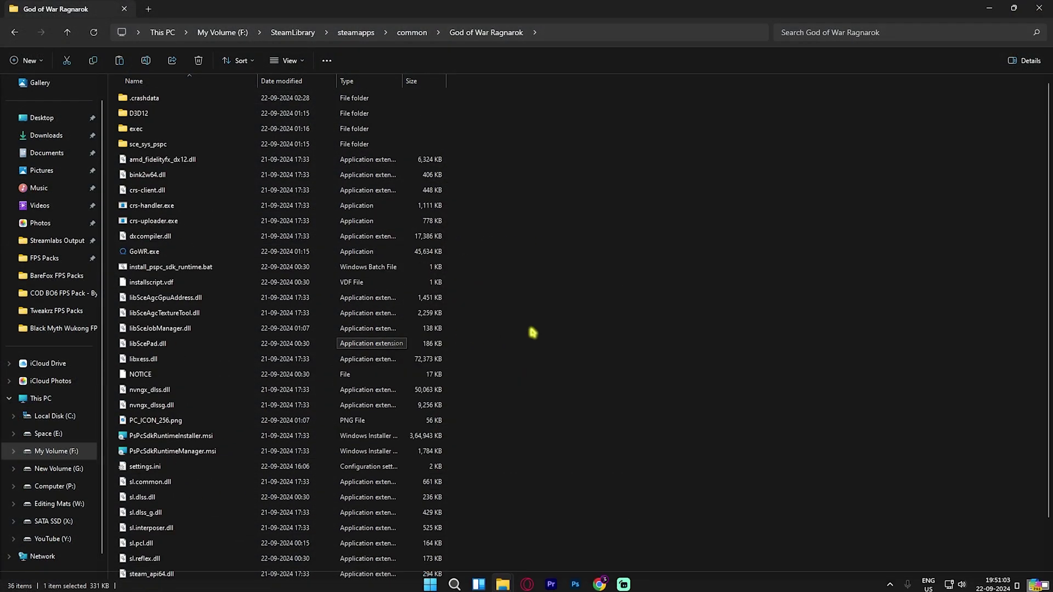
key("F5")
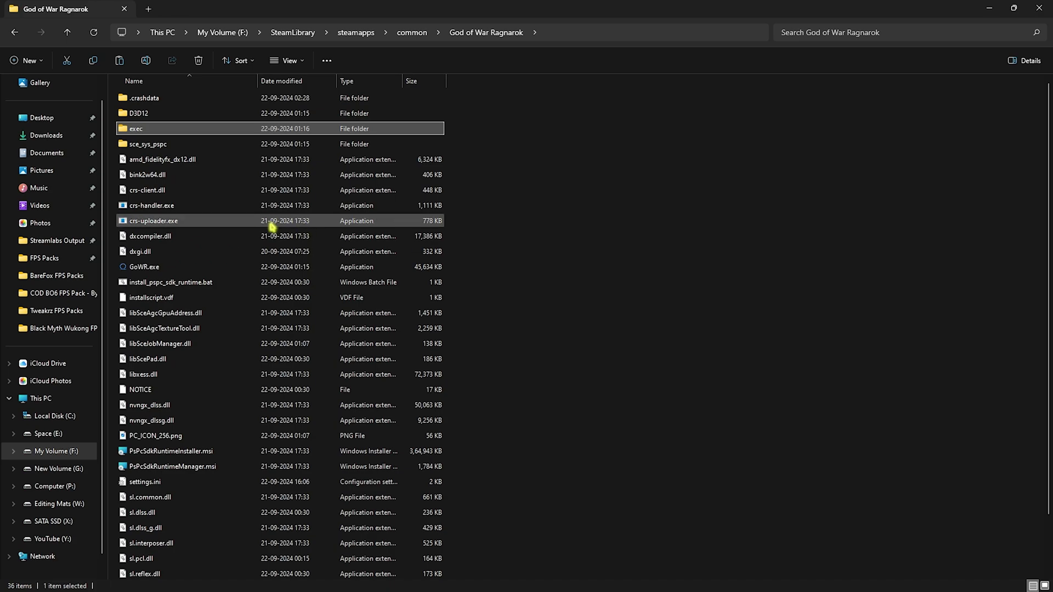
left_click(1040, 8)
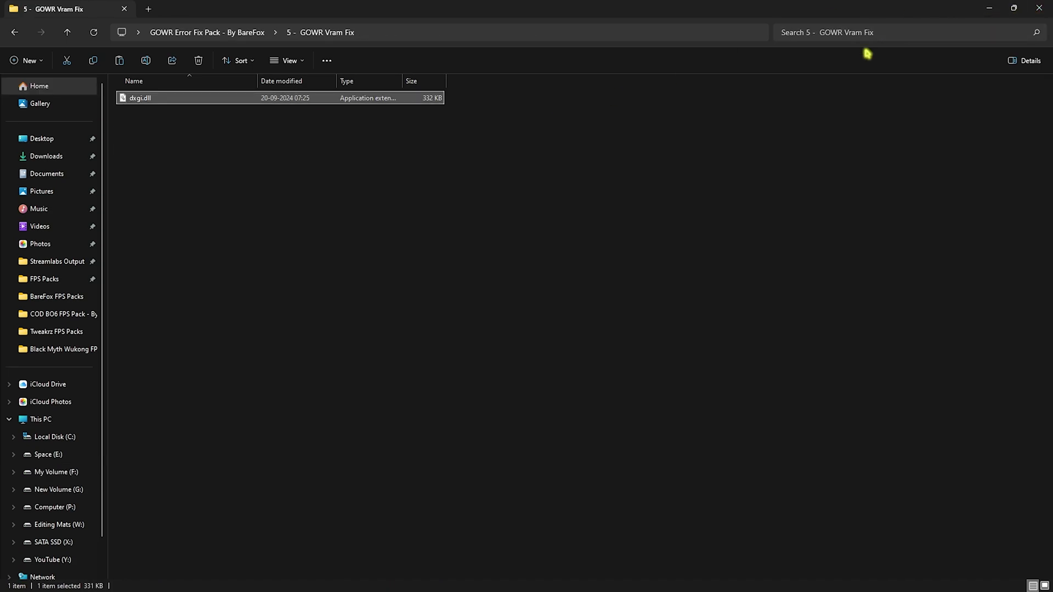
left_click(1039, 9)
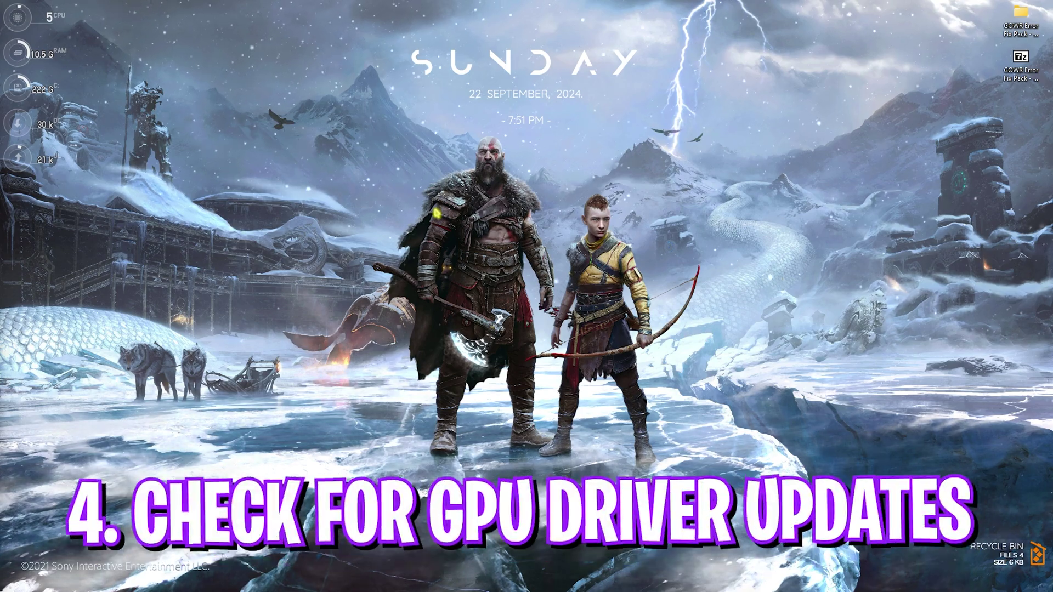
Launch GeForce Experience and check for driver updates, confirming Game Ready Driver 561.09 is current
key("super")
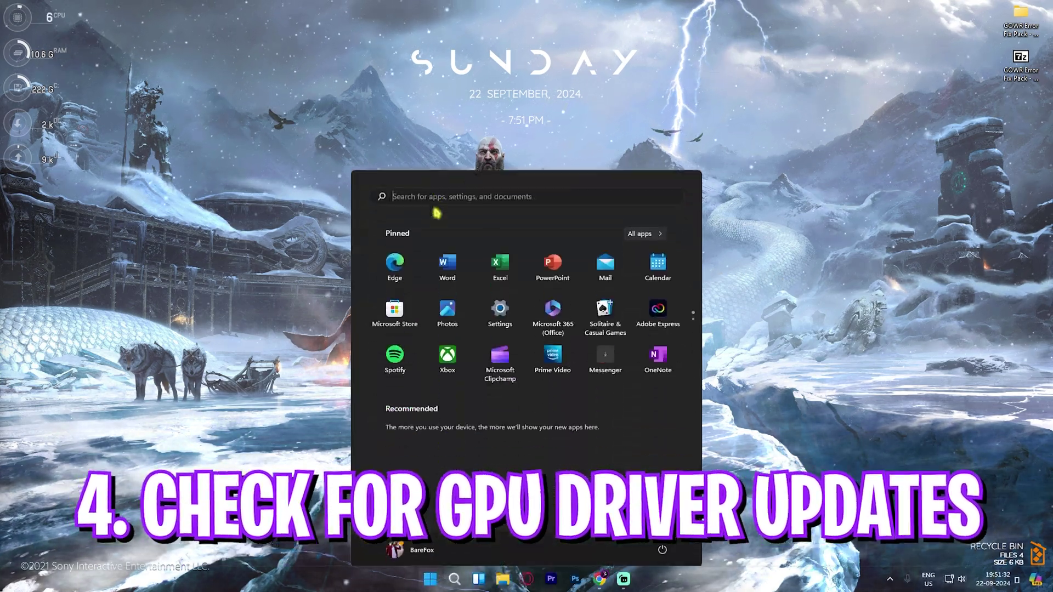
type("n")
key("BackSpace")
type("ex")
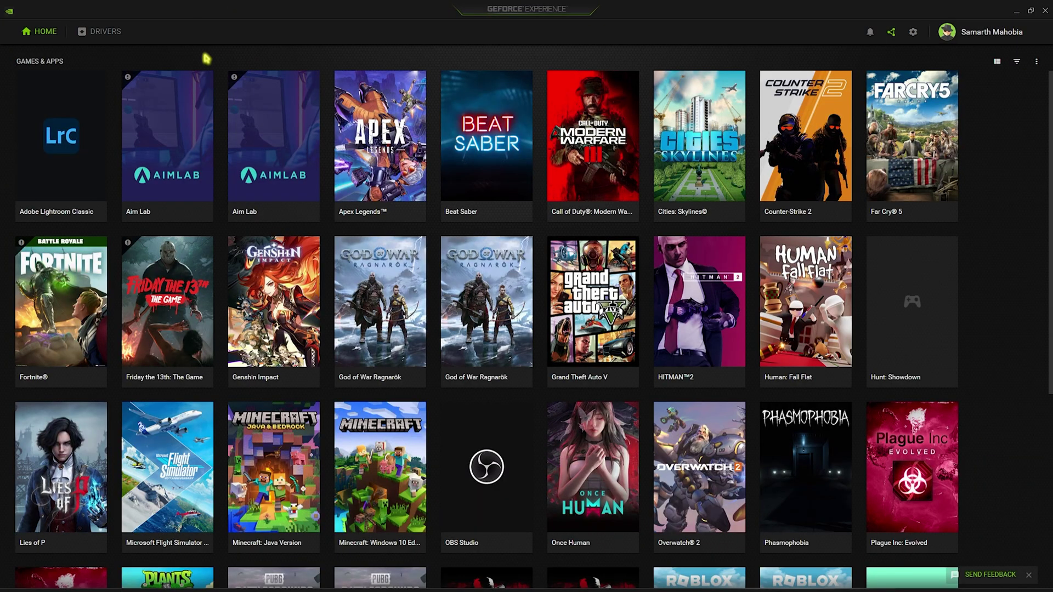
left_click(104, 33)
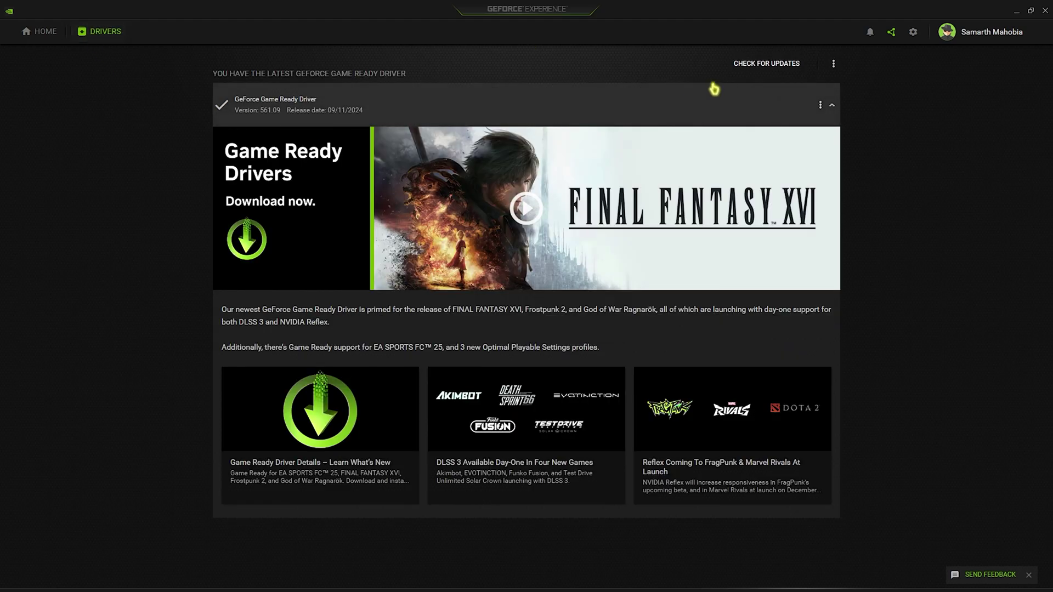
left_click(766, 64)
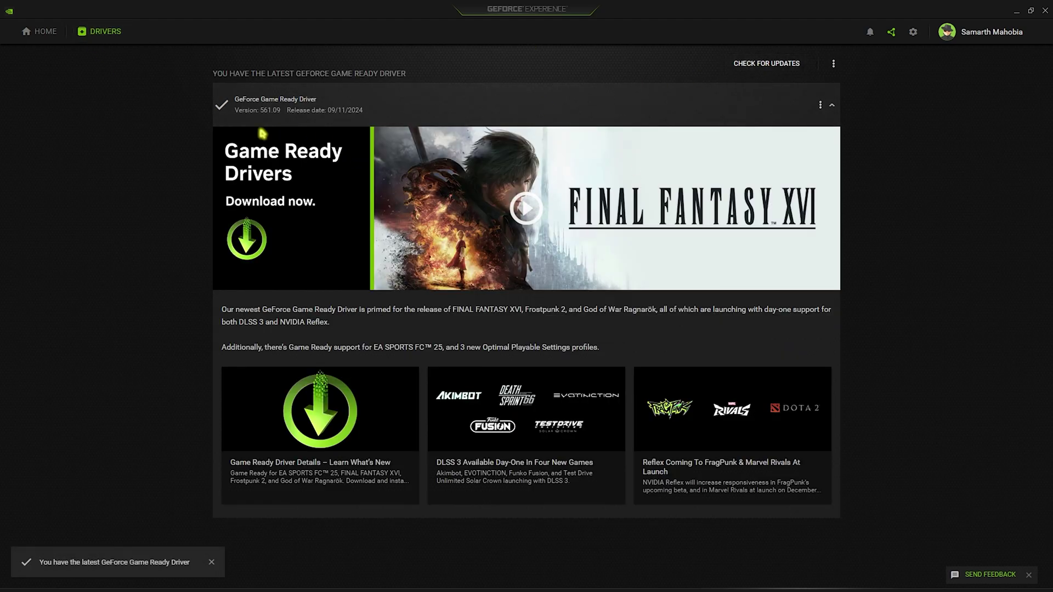